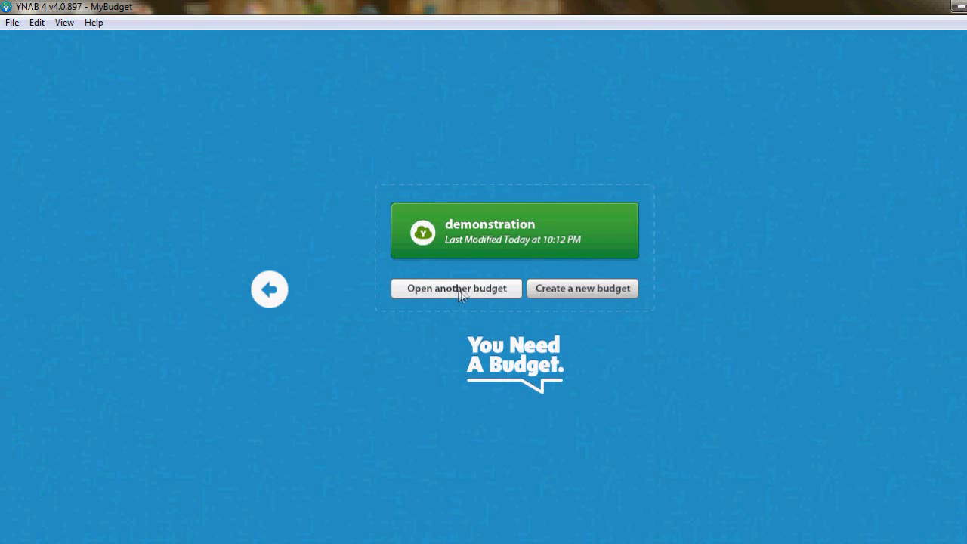
Open the existing budget named demonstration
{"action": "left_click", "coordinate": [526, 232]}
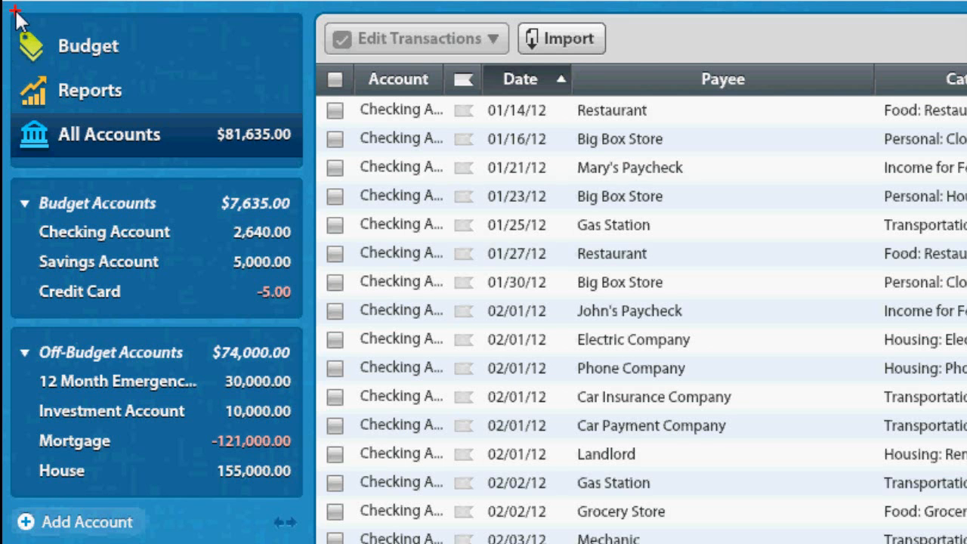
{"action": "mouse_move", "coordinate": [9, 11]}
{"action": "left_mouse_down"}
{"action": "mouse_move", "coordinate": [25, 80]}
{"action": "mouse_move", "coordinate": [181, 68]}
{"action": "left_mouse_up"}
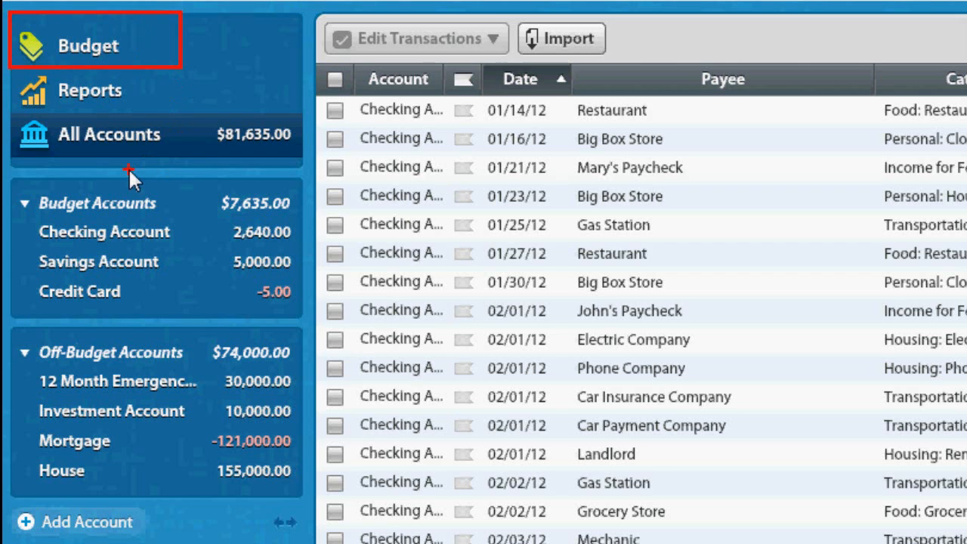
{"action": "left_click_drag", "start_coordinate": [5, 58], "coordinate": [194, 117]}
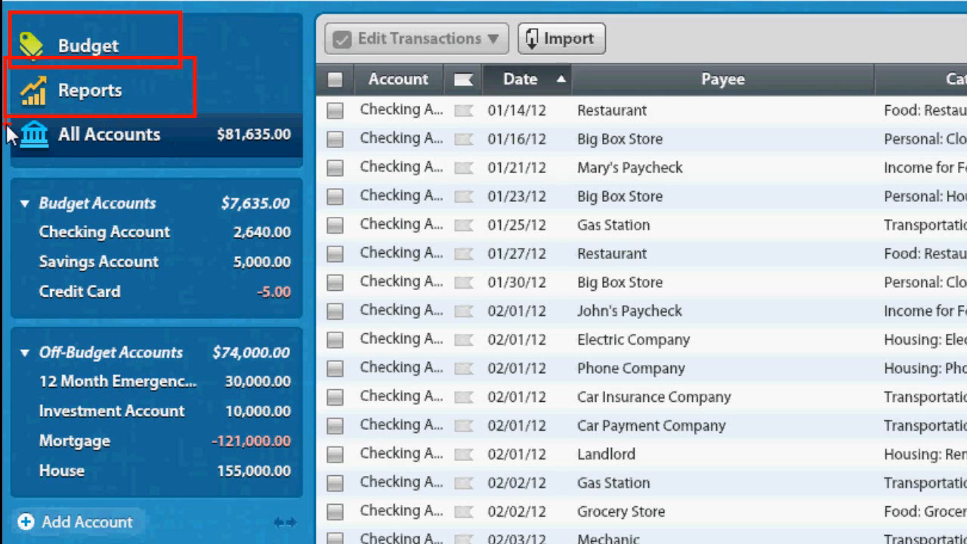
{"action": "mouse_move", "coordinate": [8, 114]}
{"action": "left_mouse_down"}
{"action": "mouse_move", "coordinate": [112, 169]}
{"action": "mouse_move", "coordinate": [260, 159]}
{"action": "left_mouse_up"}
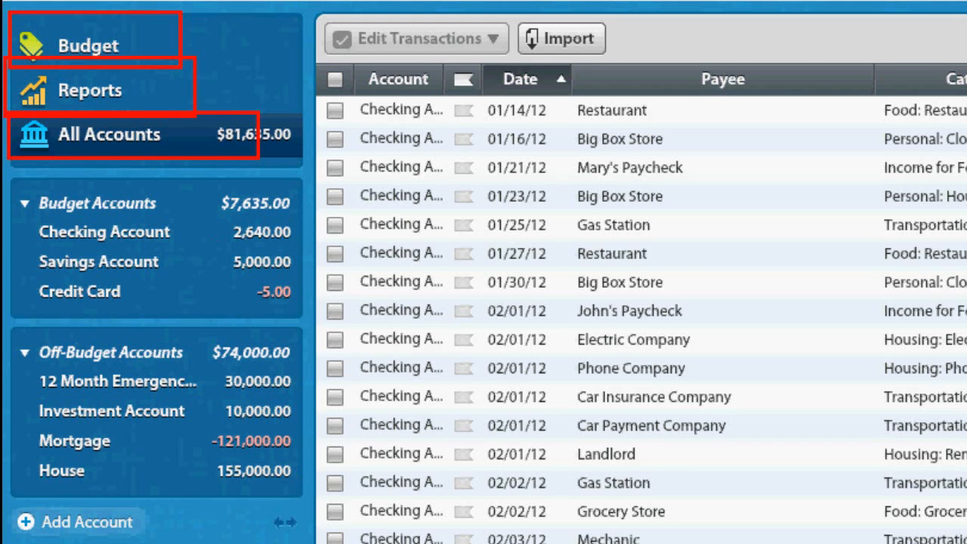
{"action": "key", "text": "Escape"}
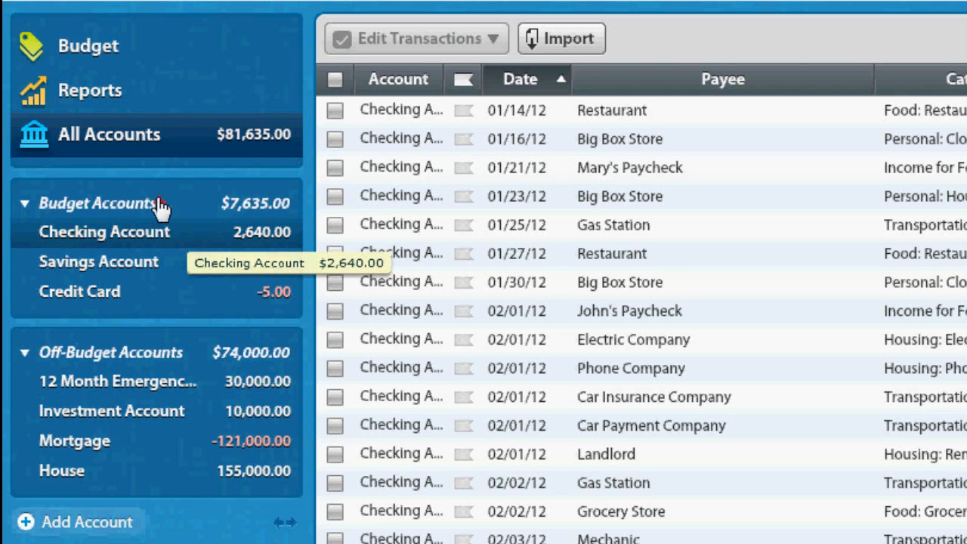
{"action": "mouse_move", "coordinate": [14, 182]}
{"action": "left_mouse_down"}
{"action": "mouse_move", "coordinate": [91, 288]}
{"action": "mouse_move", "coordinate": [244, 280]}
{"action": "left_mouse_up"}
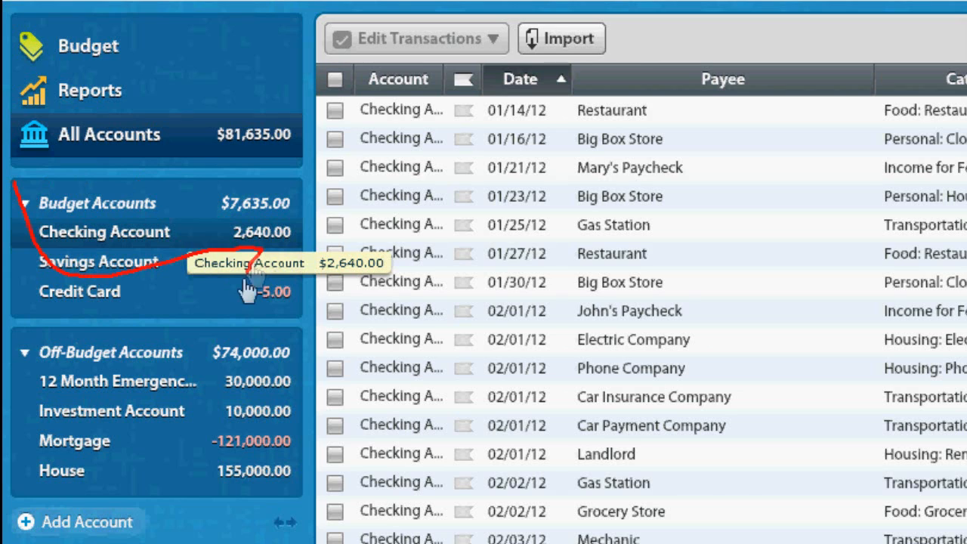
{"action": "key", "text": "Escape"}
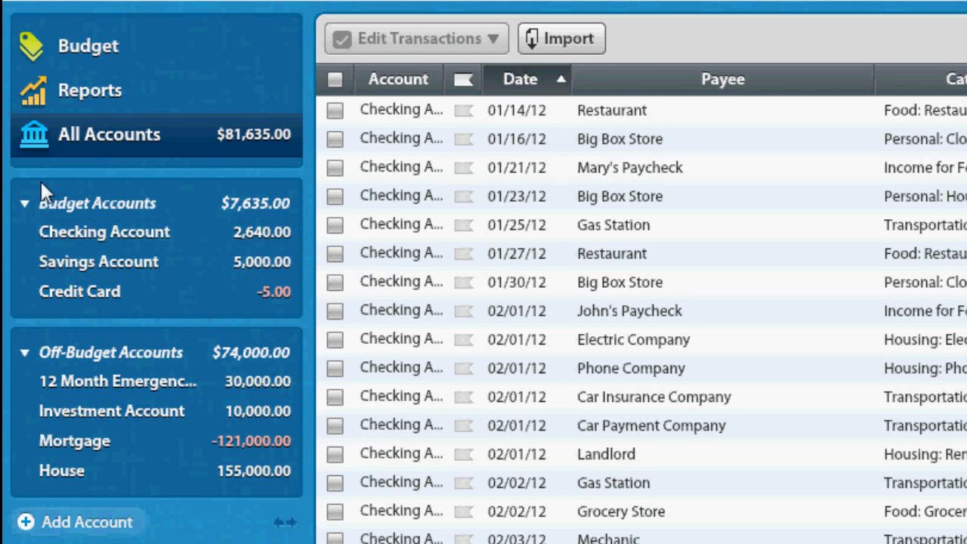
{"action": "mouse_move", "coordinate": [21, 182]}
{"action": "left_mouse_down"}
{"action": "mouse_move", "coordinate": [115, 361]}
{"action": "mouse_move", "coordinate": [323, 317]}
{"action": "mouse_move", "coordinate": [309, 314]}
{"action": "left_mouse_up"}
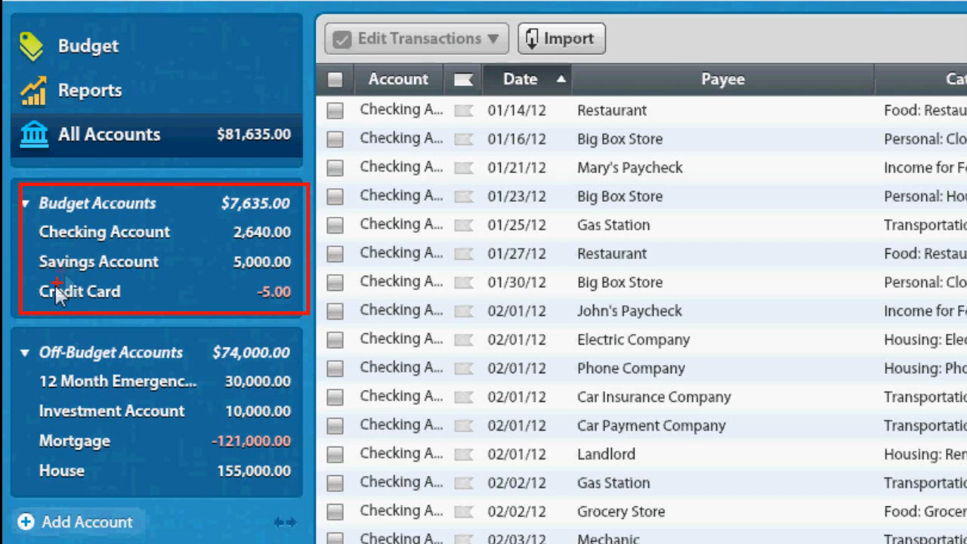
{"action": "mouse_move", "coordinate": [9, 327]}
{"action": "left_mouse_down"}
{"action": "mouse_move", "coordinate": [204, 488]}
{"action": "mouse_move", "coordinate": [296, 485]}
{"action": "mouse_move", "coordinate": [310, 495]}
{"action": "left_mouse_up"}
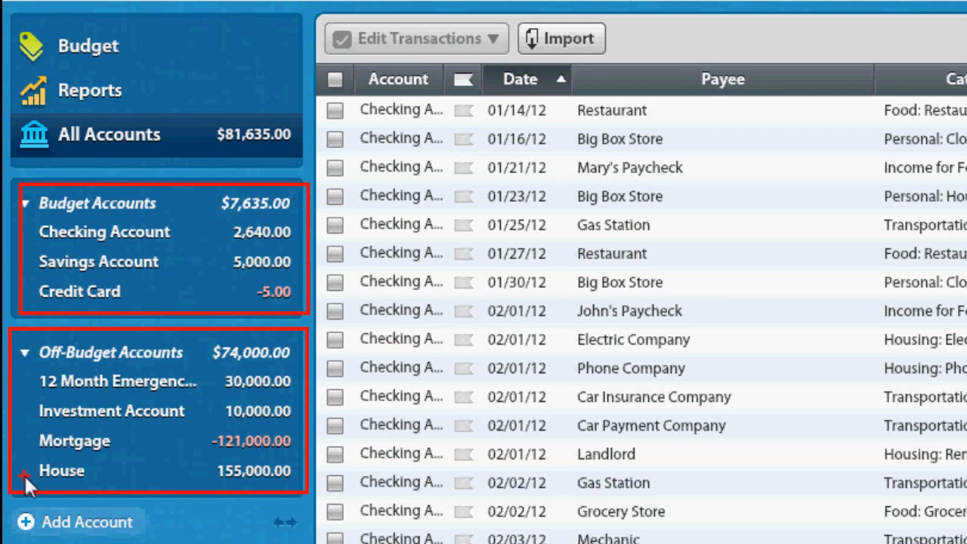
{"action": "mouse_move", "coordinate": [9, 504]}
{"action": "left_mouse_down"}
{"action": "mouse_move", "coordinate": [114, 543]}
{"action": "mouse_move", "coordinate": [173, 543]}
{"action": "mouse_move", "coordinate": [157, 541]}
{"action": "left_mouse_up"}
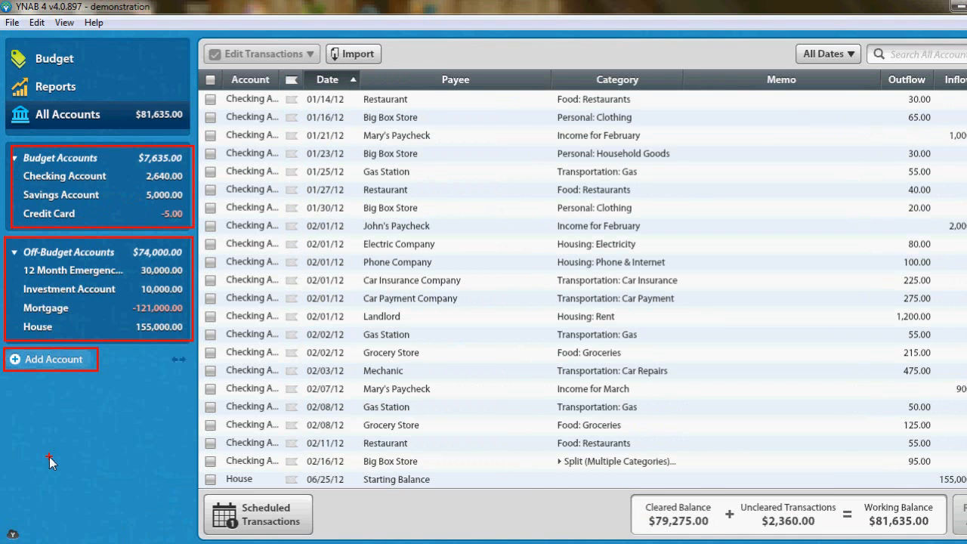
Start creating an account named SAVING, look through the account type options, and discard the new account
{"action": "left_click", "coordinate": [73, 360]}
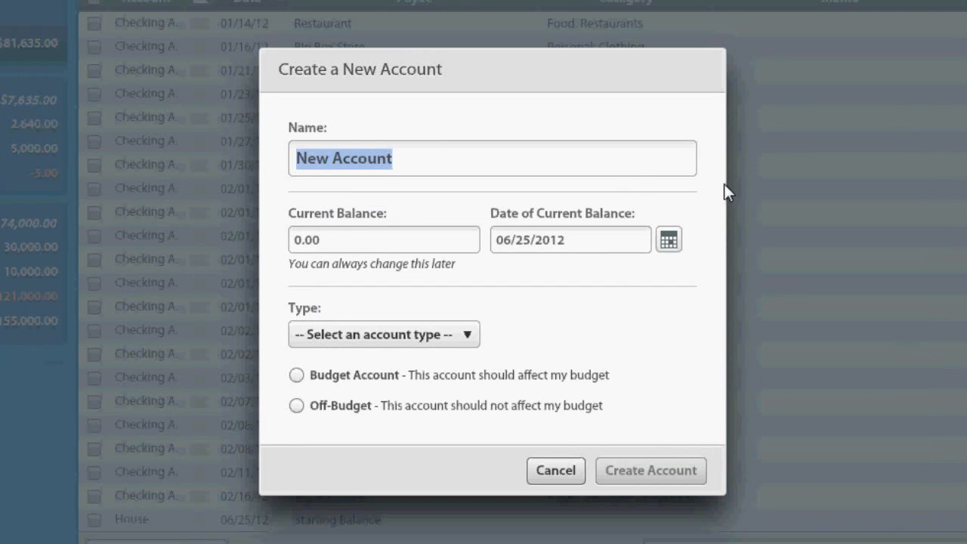
{"action": "type", "text": "aC"}
{"action": "key", "text": "BackSpace"}
{"action": "key", "text": "BackSpace"}
{"action": "type", "text": "SAVING"}
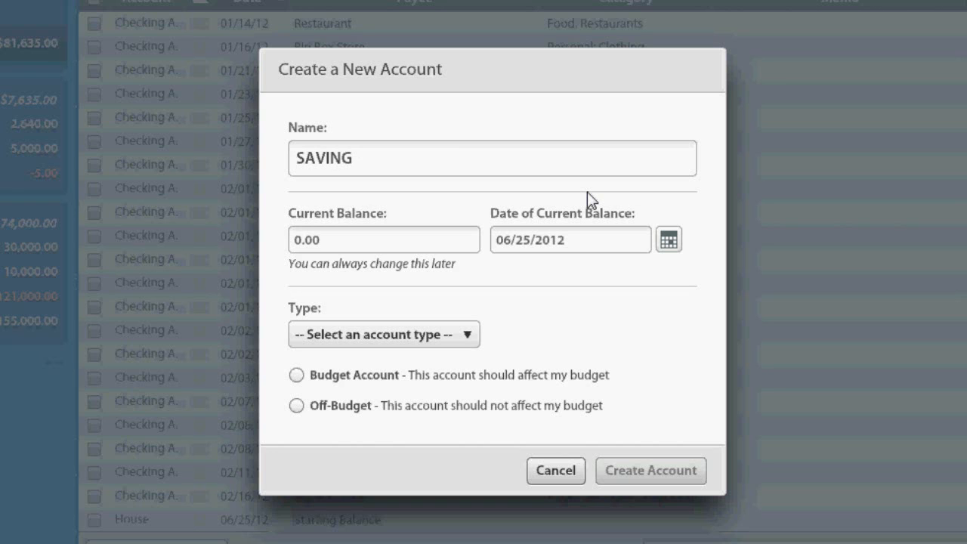
{"action": "left_click", "coordinate": [428, 249]}
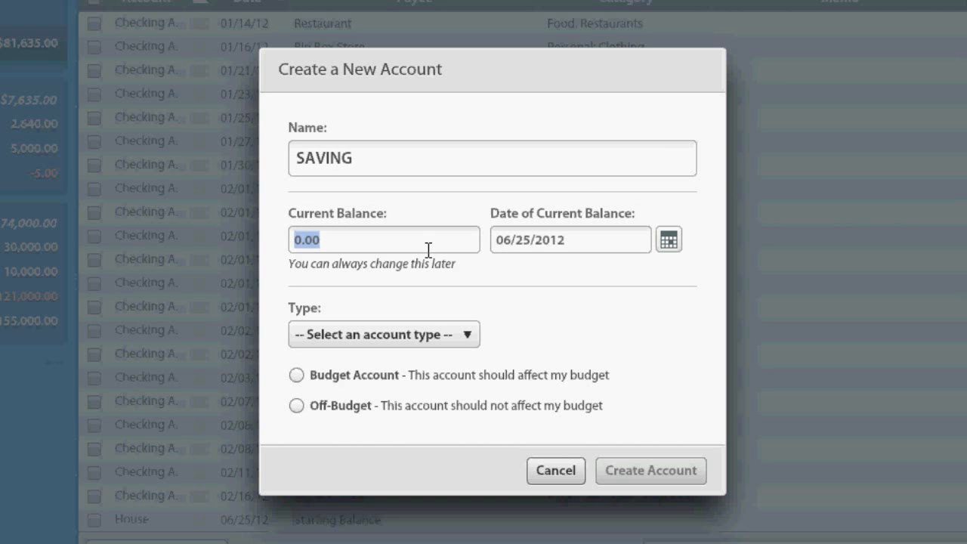
{"action": "left_click", "coordinate": [447, 334]}
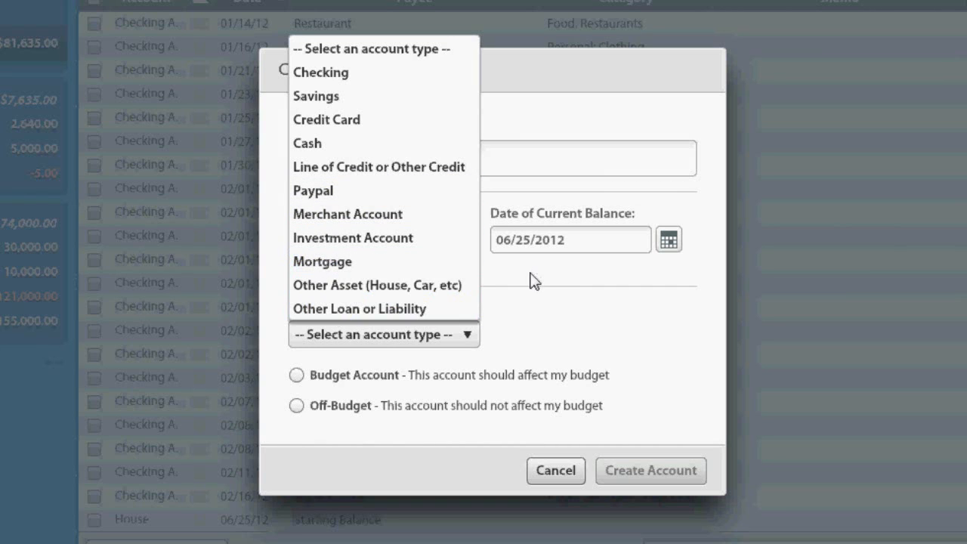
{"action": "left_click", "coordinate": [610, 317]}
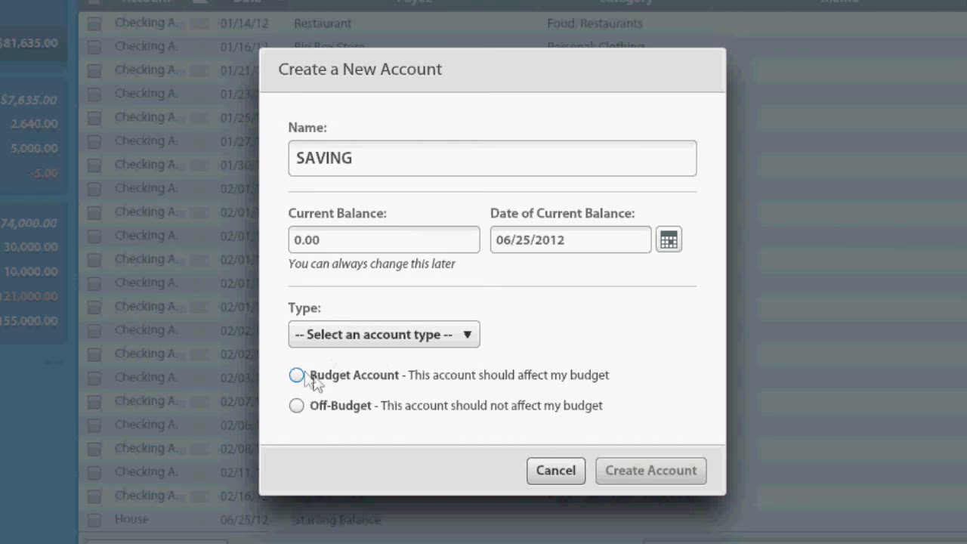
{"action": "mouse_move", "coordinate": [323, 376]}
{"action": "left_click", "coordinate": [572, 470]}
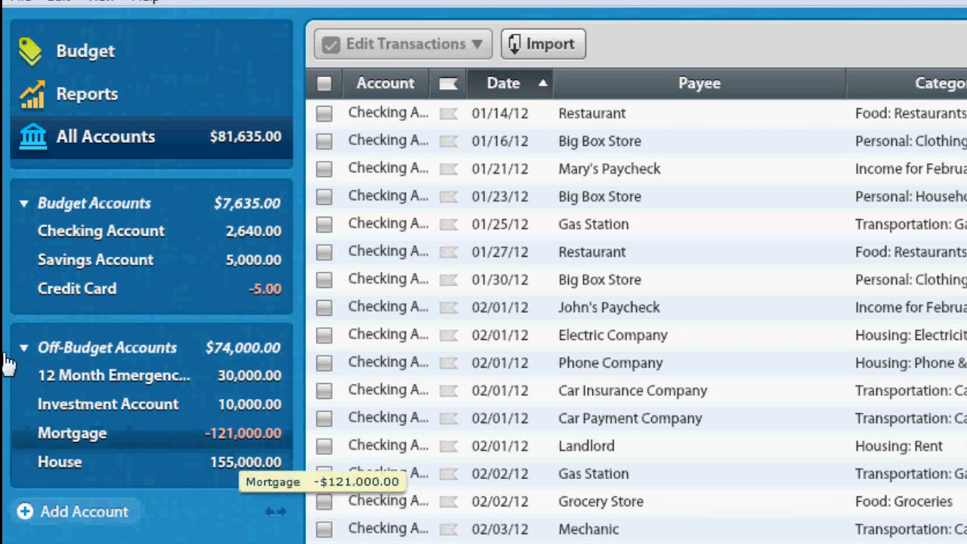
Open the transaction register of the Checking Account
{"action": "left_click", "coordinate": [210, 240]}
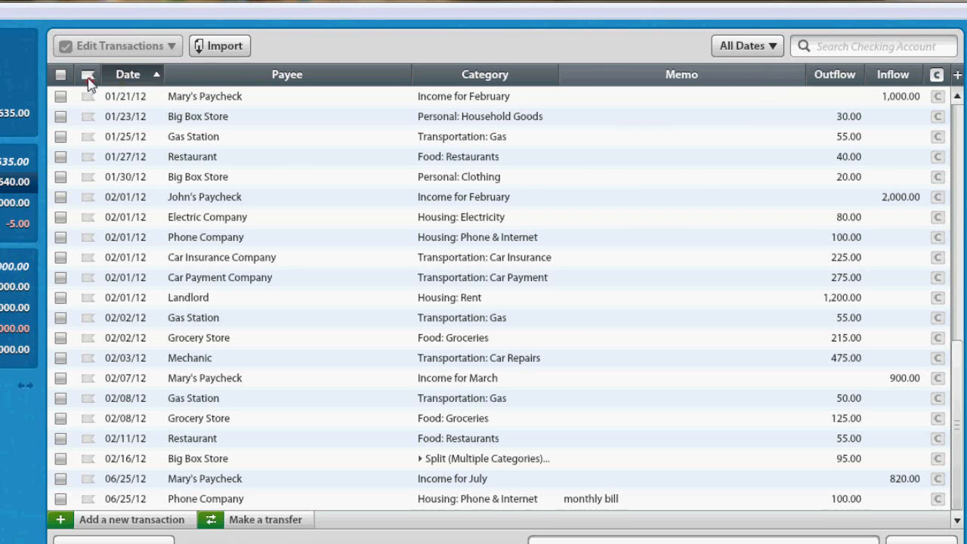
{"action": "mouse_move", "coordinate": [51, 26]}
{"action": "left_mouse_down"}
{"action": "mouse_move", "coordinate": [385, 81]}
{"action": "mouse_move", "coordinate": [935, 64]}
{"action": "mouse_move", "coordinate": [960, 87]}
{"action": "left_mouse_up"}
{"action": "key", "text": "Escape"}
{"action": "scroll", "coordinate": [451, 356], "scroll_direction": "up", "scroll_amount": 2}
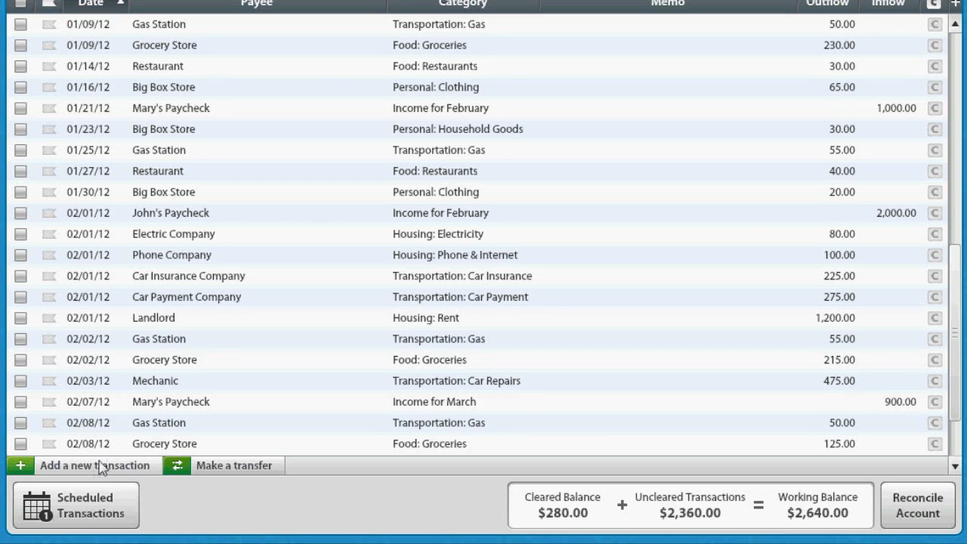
{"action": "mouse_move", "coordinate": [1, 446]}
{"action": "left_mouse_down"}
{"action": "mouse_move", "coordinate": [442, 491]}
{"action": "mouse_move", "coordinate": [38, 451]}
{"action": "left_mouse_up"}
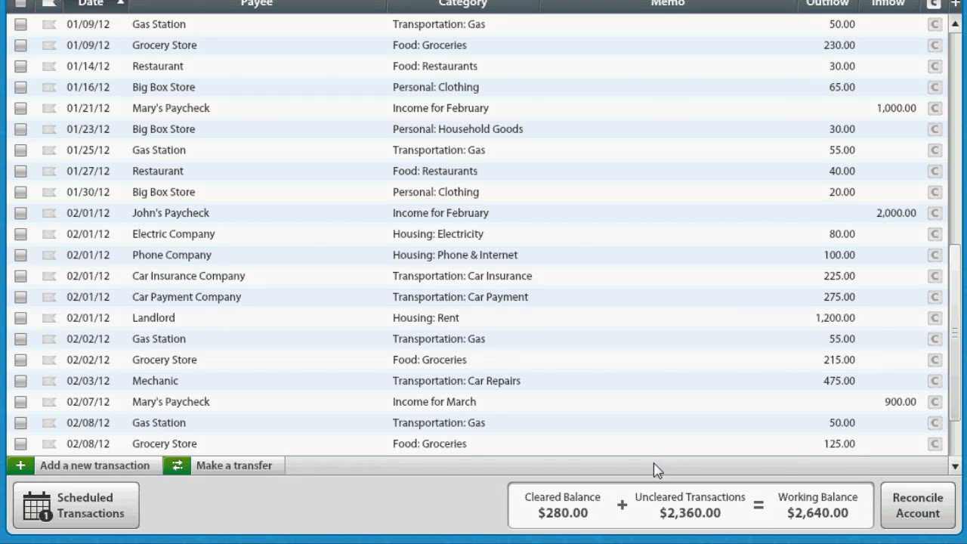
Show the Checking Account's scheduled transactions and hide them again
{"action": "left_click", "coordinate": [65, 513]}
{"action": "mouse_move", "coordinate": [208, 538]}
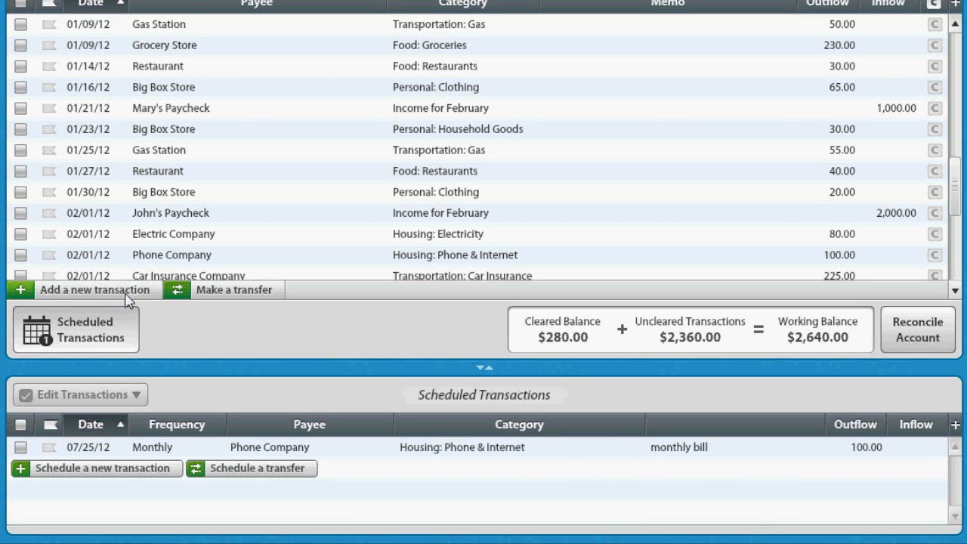
{"action": "left_click", "coordinate": [107, 333]}
Start a new Checking Account transaction with the category Income for June, try its other fields, and cancel the entry
{"action": "left_click", "coordinate": [130, 471]}
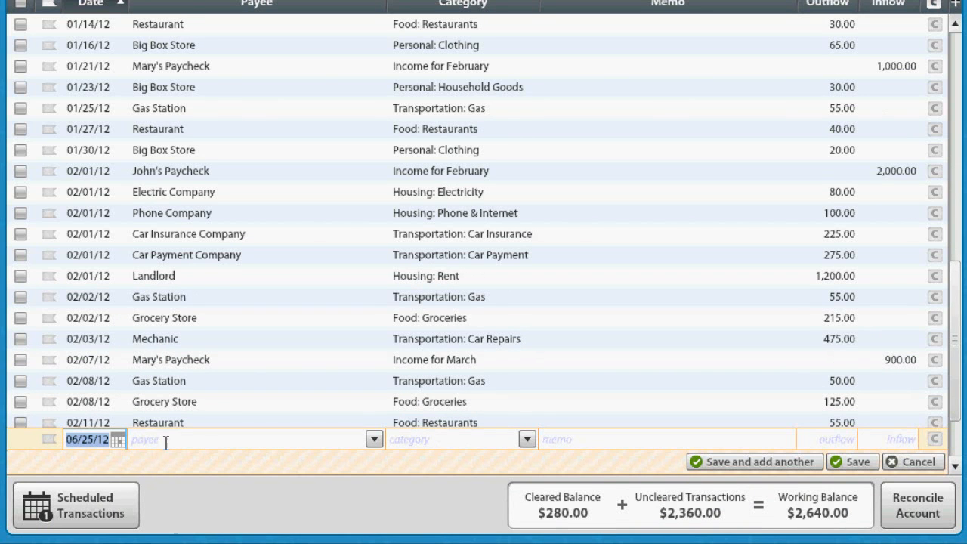
{"action": "left_click", "coordinate": [164, 442]}
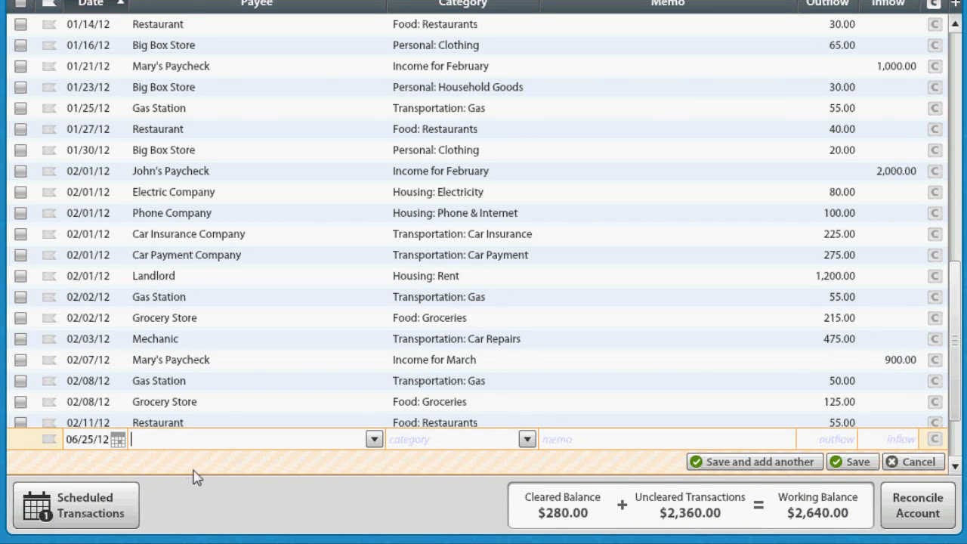
{"action": "left_click", "coordinate": [438, 439]}
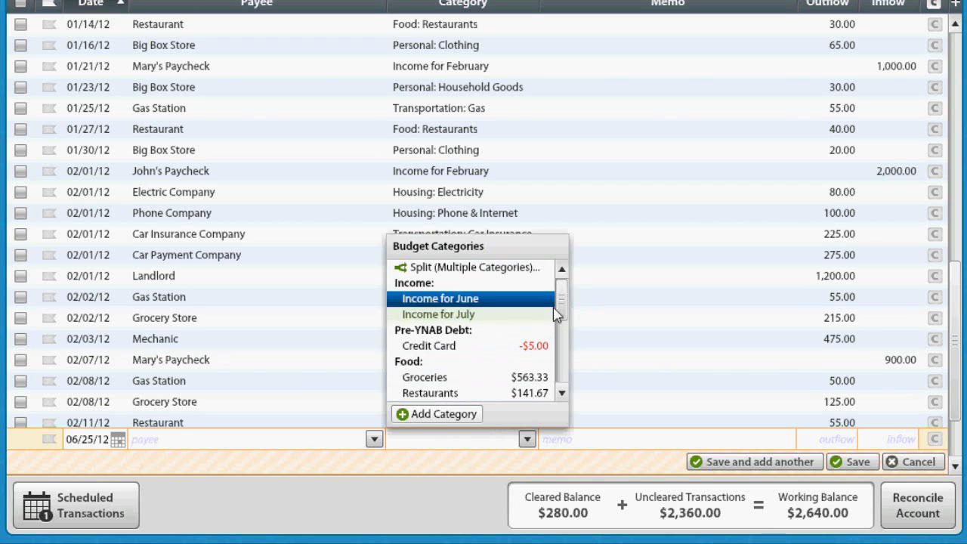
{"action": "left_click_drag", "start_coordinate": [562, 313], "coordinate": [559, 359]}
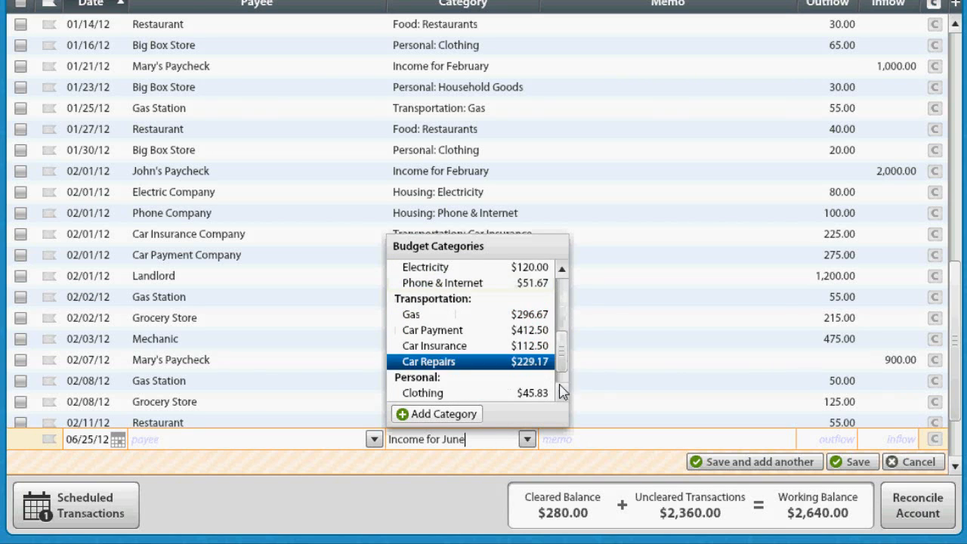
{"action": "left_click", "coordinate": [615, 440]}
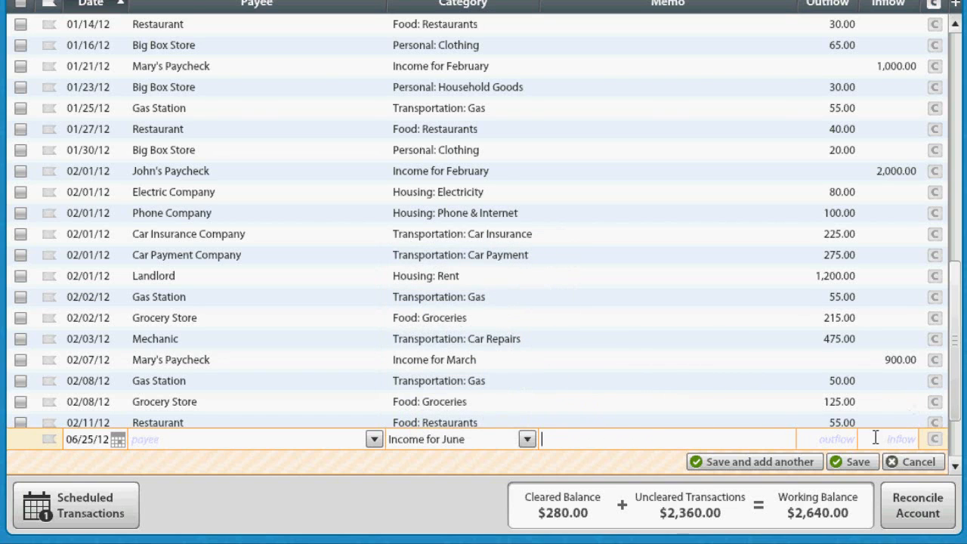
{"action": "left_click", "coordinate": [825, 442]}
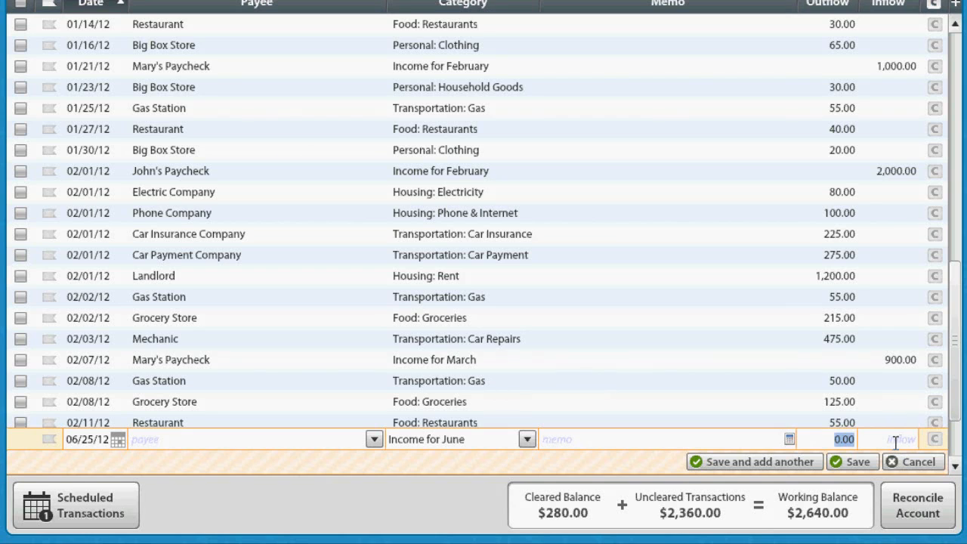
{"action": "left_click", "coordinate": [896, 442]}
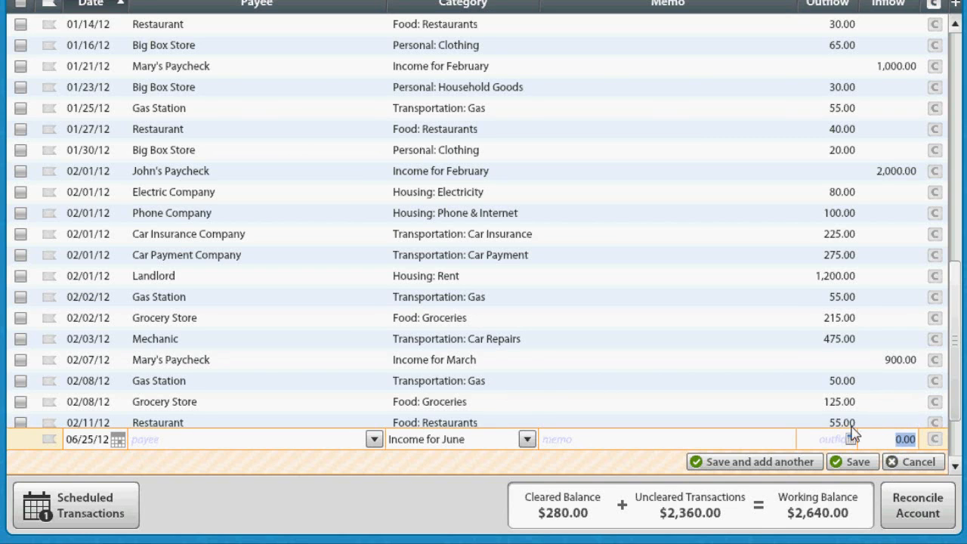
{"action": "left_click", "coordinate": [916, 461]}
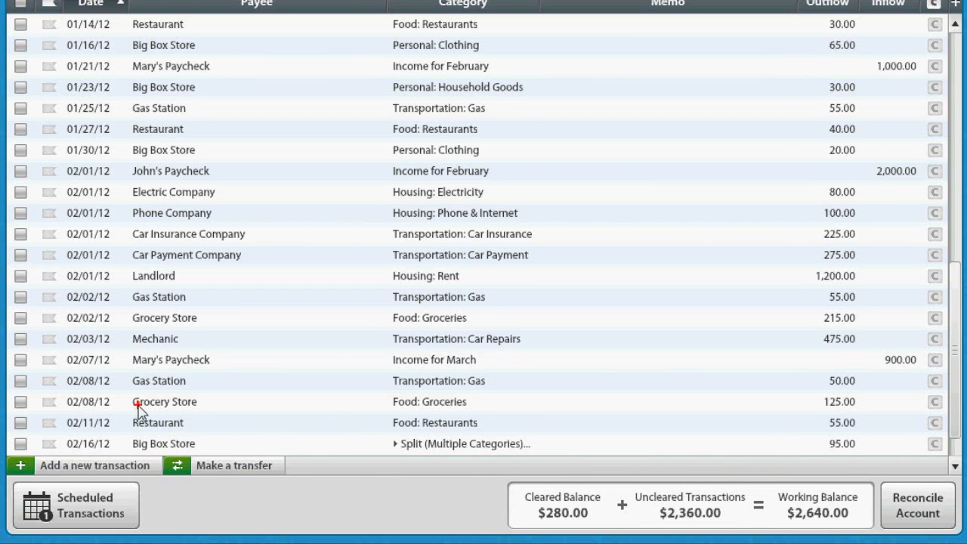
Begin reconciling the Checking Account with statement date 06/25/2012 and statement amount 280.00
{"action": "mouse_move", "coordinate": [860, 460]}
{"action": "left_mouse_down"}
{"action": "mouse_move", "coordinate": [891, 528]}
{"action": "mouse_move", "coordinate": [962, 538]}
{"action": "left_mouse_up"}
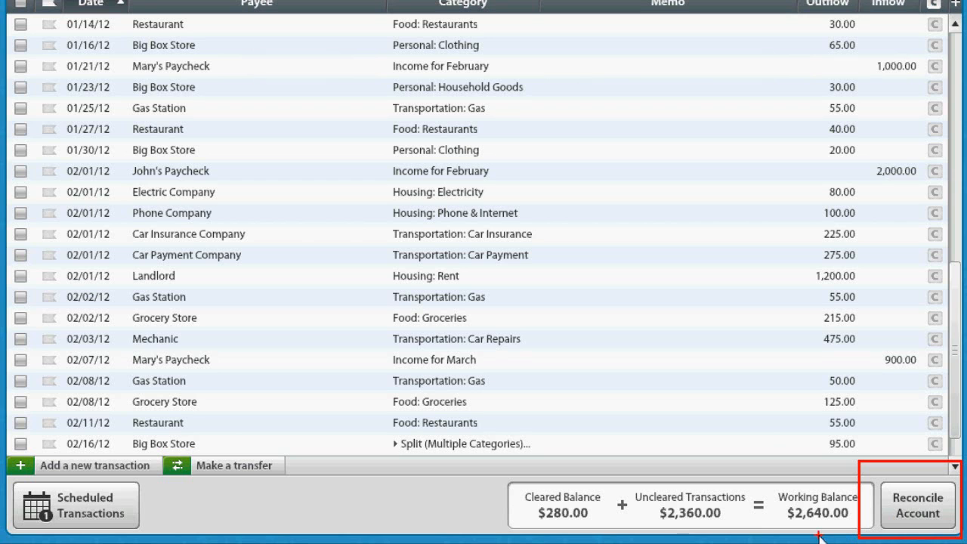
{"action": "left_click", "coordinate": [926, 507]}
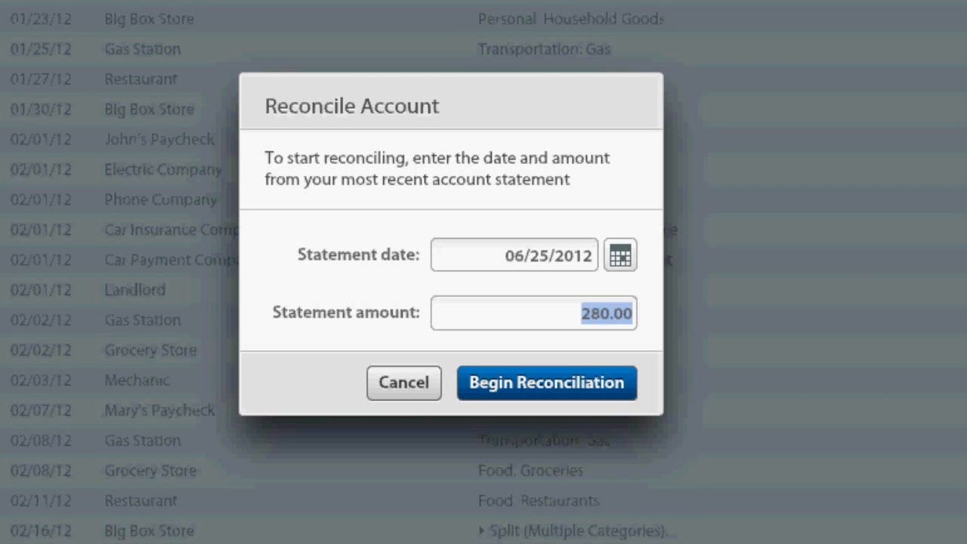
{"action": "left_click", "coordinate": [541, 383]}
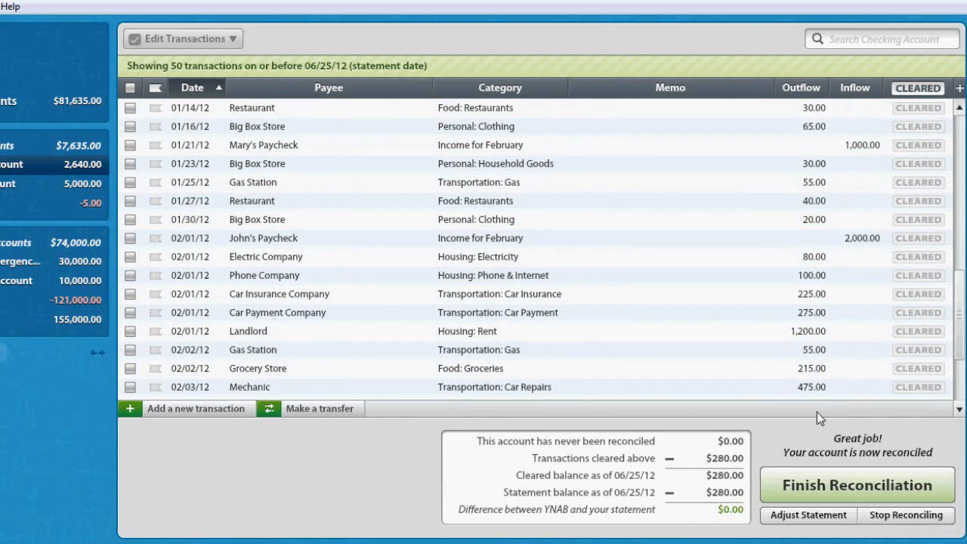
Mark the 01/14/12 Restaurant and 01/16/12 Big Box Store transactions as cleared, and stop reconciling
{"action": "left_click", "coordinate": [927, 108]}
{"action": "left_click", "coordinate": [922, 126]}
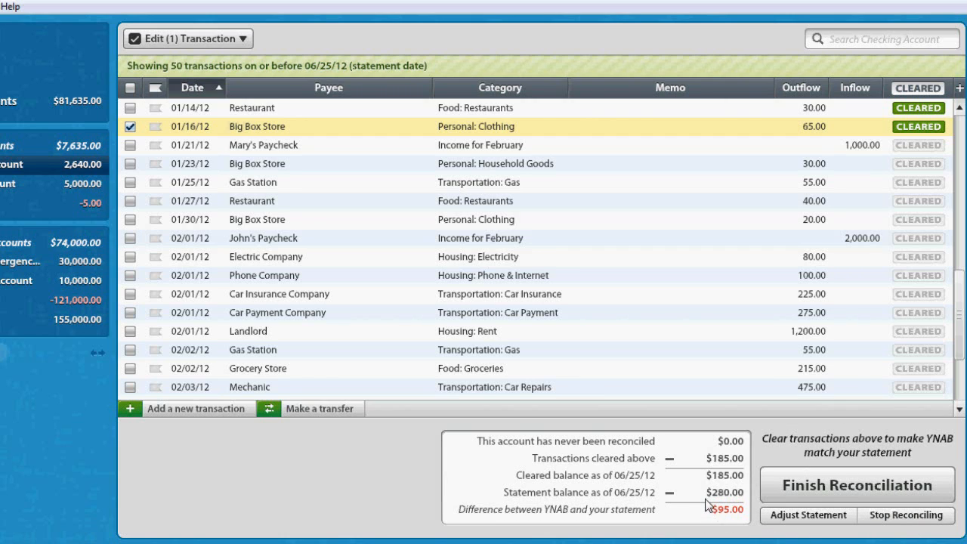
{"action": "mouse_move", "coordinate": [698, 483]}
{"action": "left_mouse_down"}
{"action": "mouse_move", "coordinate": [743, 539]}
{"action": "mouse_move", "coordinate": [719, 497]}
{"action": "left_mouse_up"}
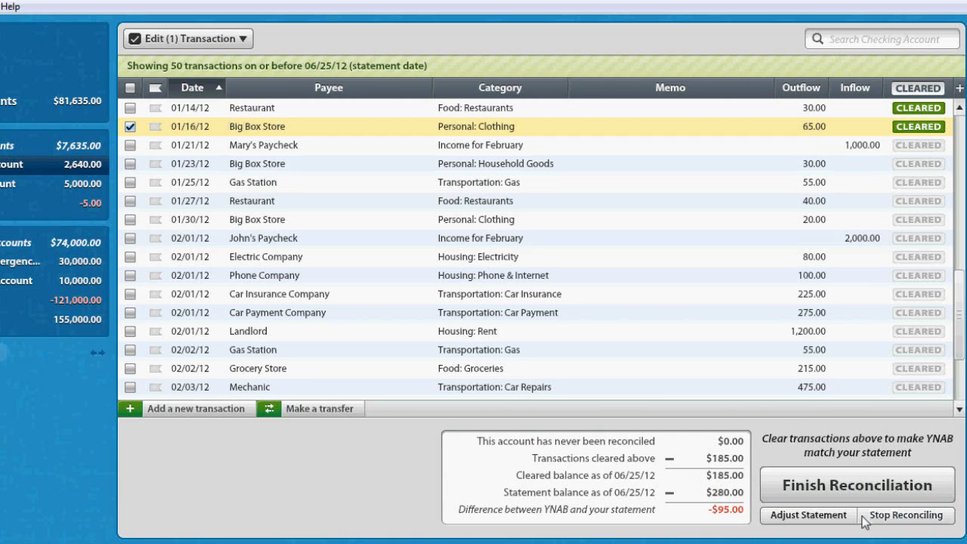
{"action": "left_click", "coordinate": [906, 514]}
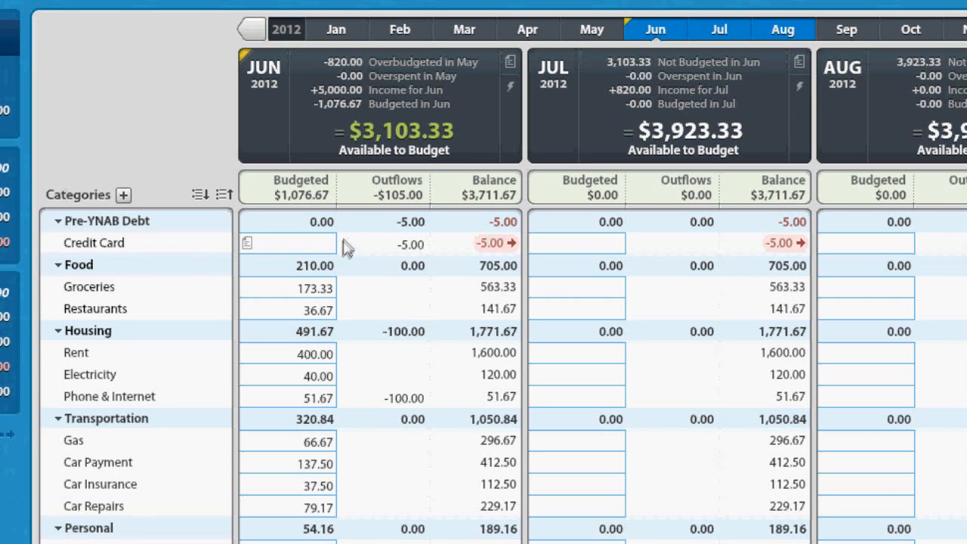
Open the Spending By Category report and look through its timeframe choices, cancelling the selection
{"action": "left_click", "coordinate": [311, 243]}
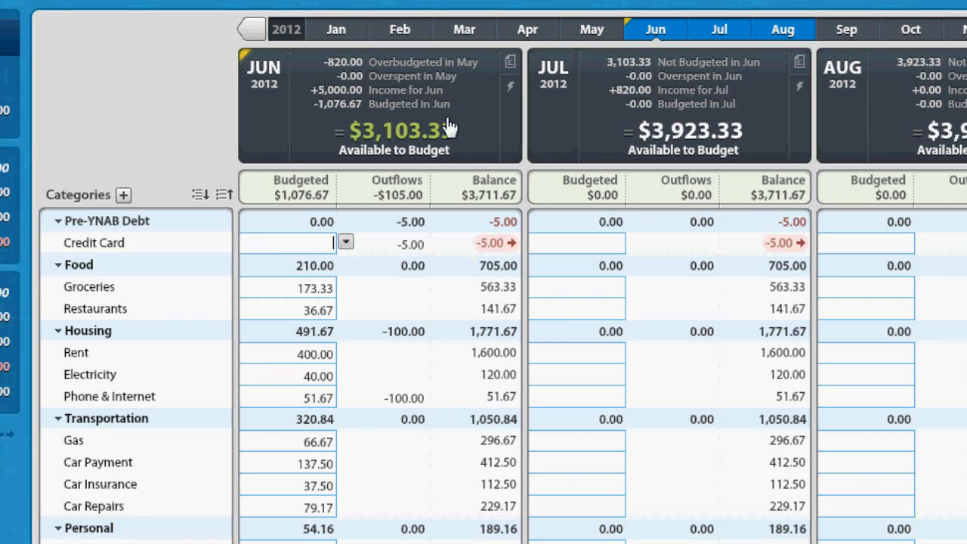
{"action": "left_click", "coordinate": [5, 76]}
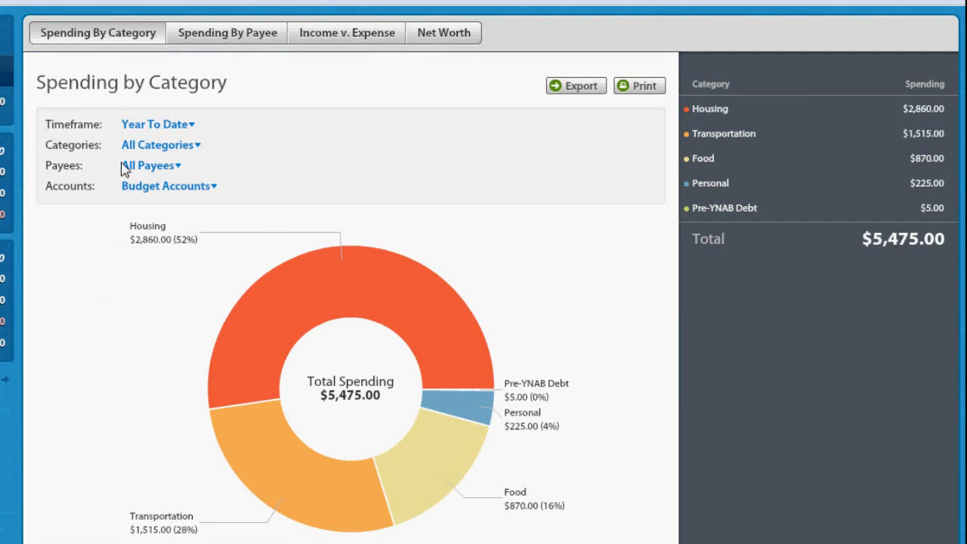
{"action": "left_click", "coordinate": [194, 130]}
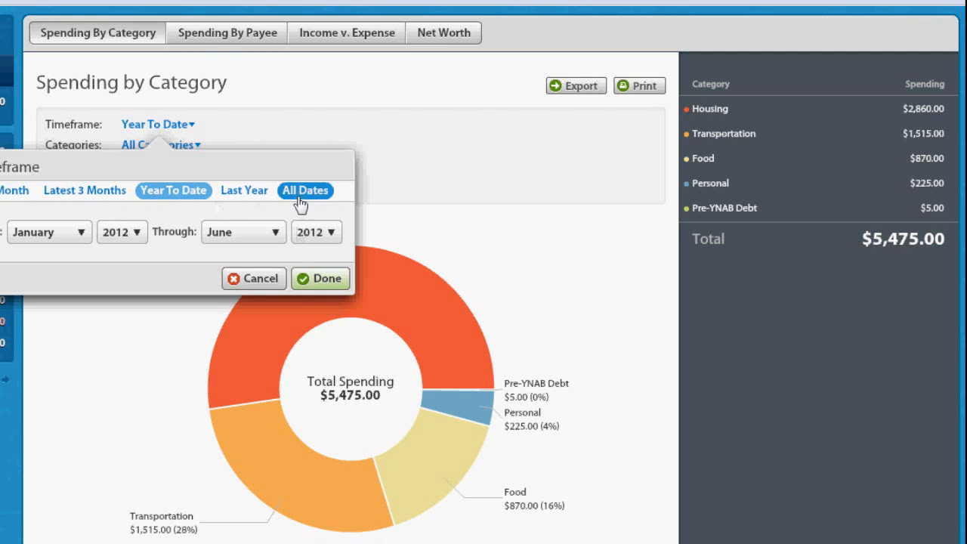
{"action": "left_click", "coordinate": [263, 288]}
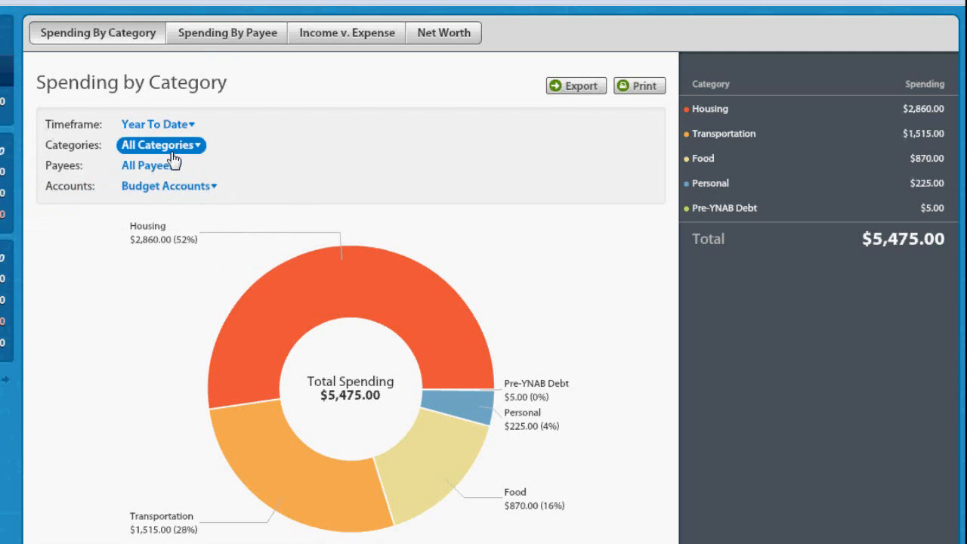
Try excluding and re-including the Food group in the report's category filter, and cancel the filter
{"action": "left_click", "coordinate": [171, 153]}
{"action": "left_click", "coordinate": [276, 282]}
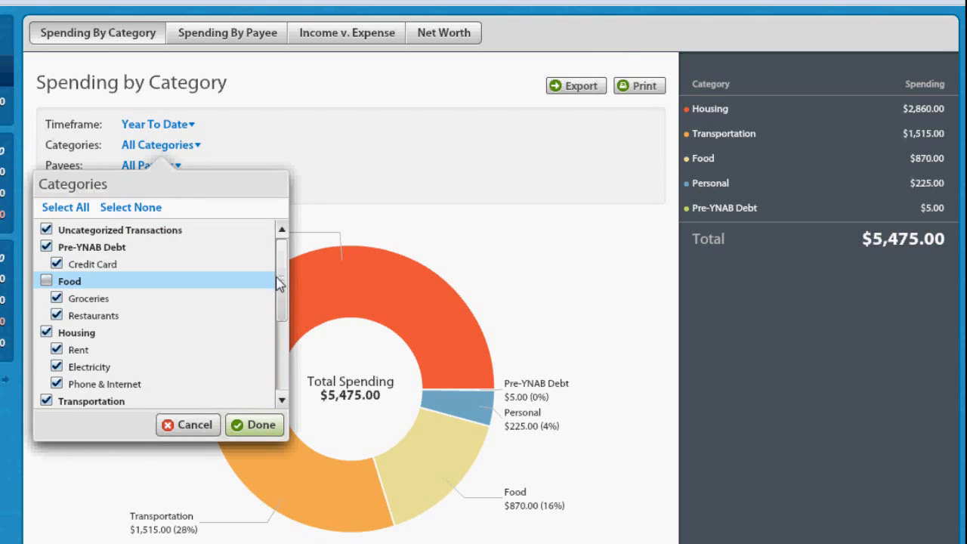
{"action": "left_click_drag", "start_coordinate": [283, 292], "coordinate": [294, 259]}
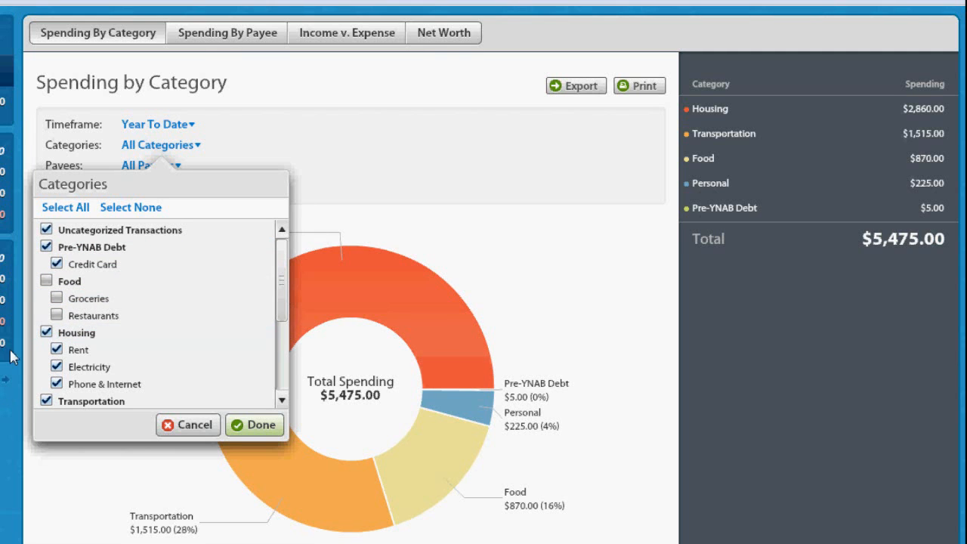
{"action": "left_click", "coordinate": [46, 281]}
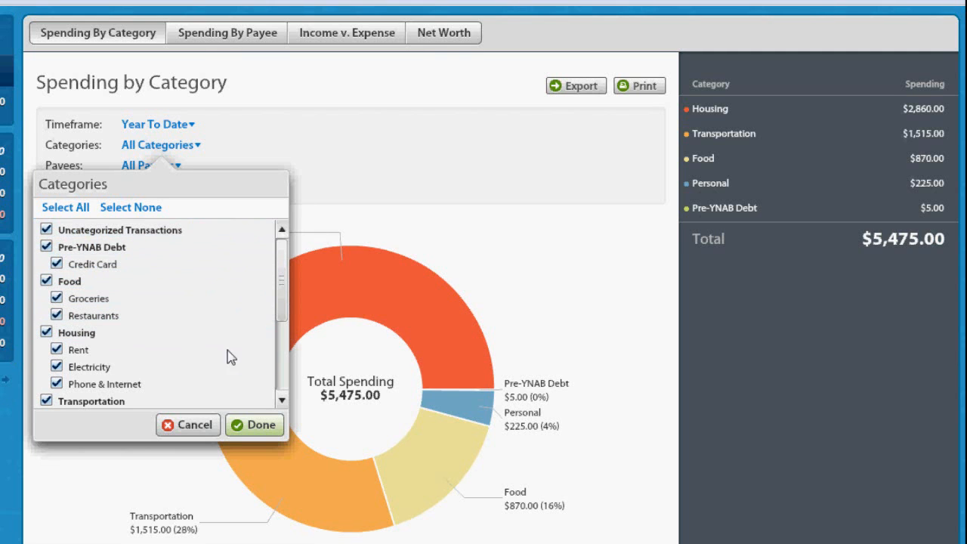
{"action": "left_click", "coordinate": [188, 425]}
Look through the report's payee and account filter choices, closing both without applying a selection
{"action": "left_click", "coordinate": [155, 168]}
{"action": "scroll", "coordinate": [145, 348], "scroll_direction": "down", "scroll_amount": 2}
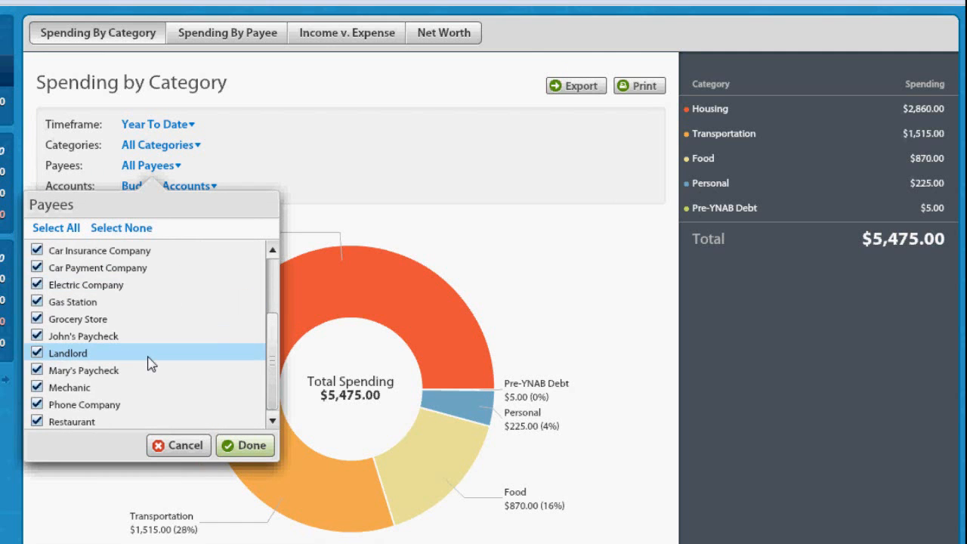
{"action": "scroll", "coordinate": [150, 363], "scroll_direction": "up", "scroll_amount": 2}
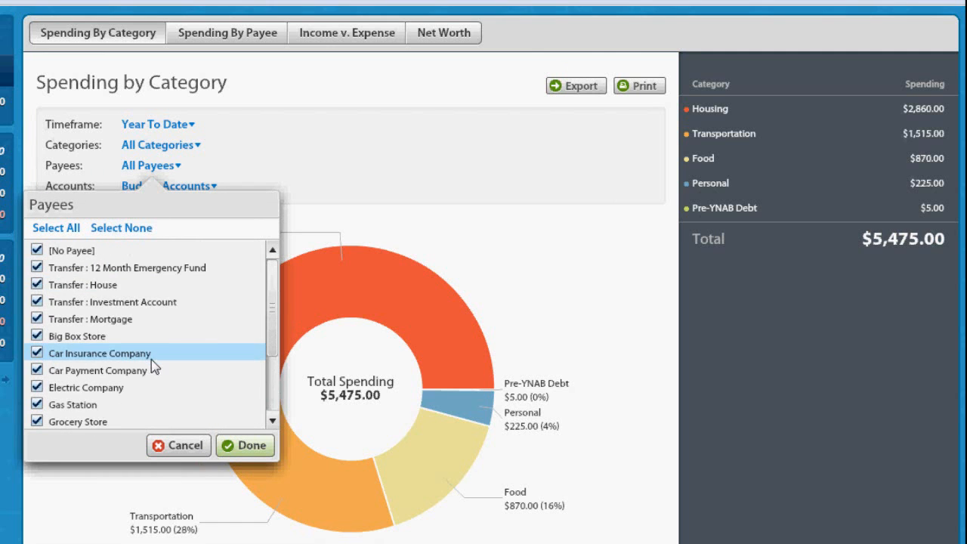
{"action": "left_click", "coordinate": [356, 153]}
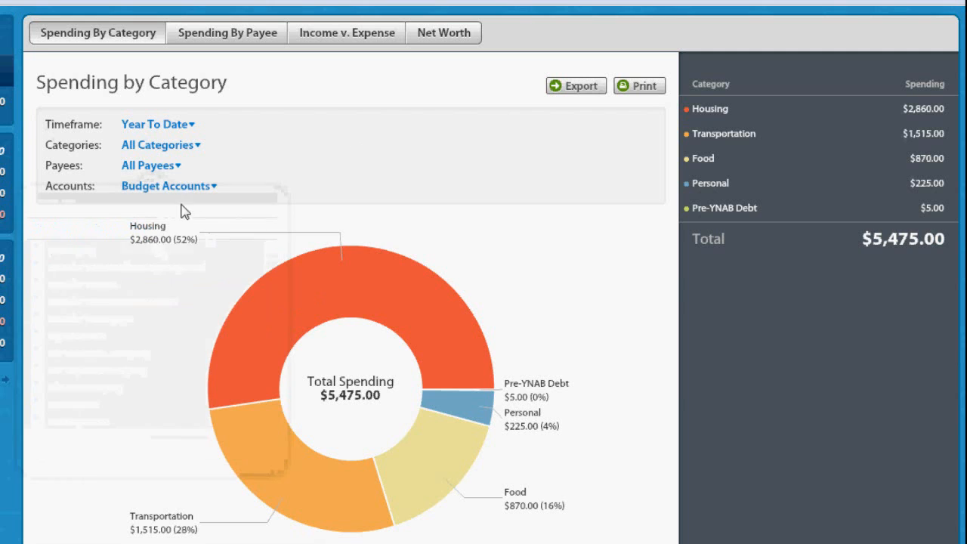
{"action": "left_click", "coordinate": [189, 190]}
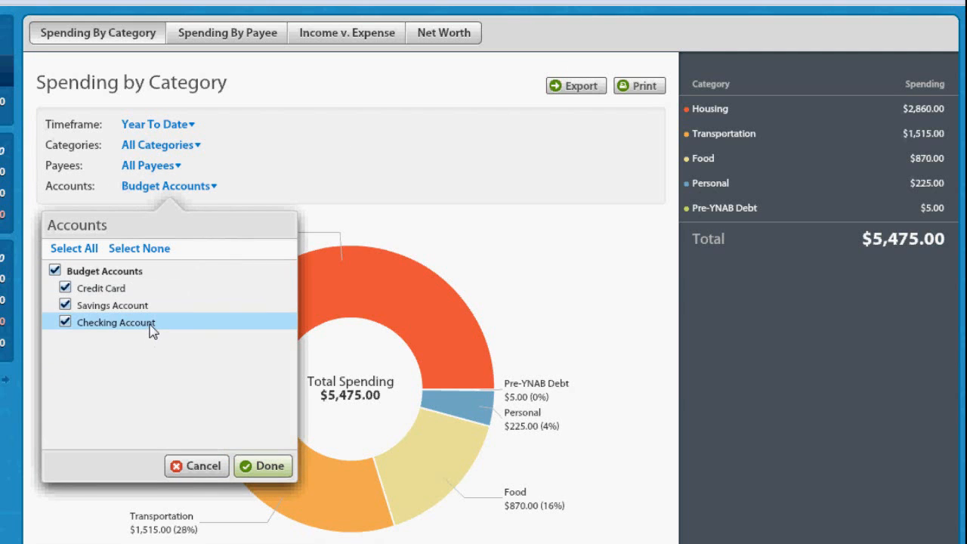
{"action": "left_click", "coordinate": [210, 463]}
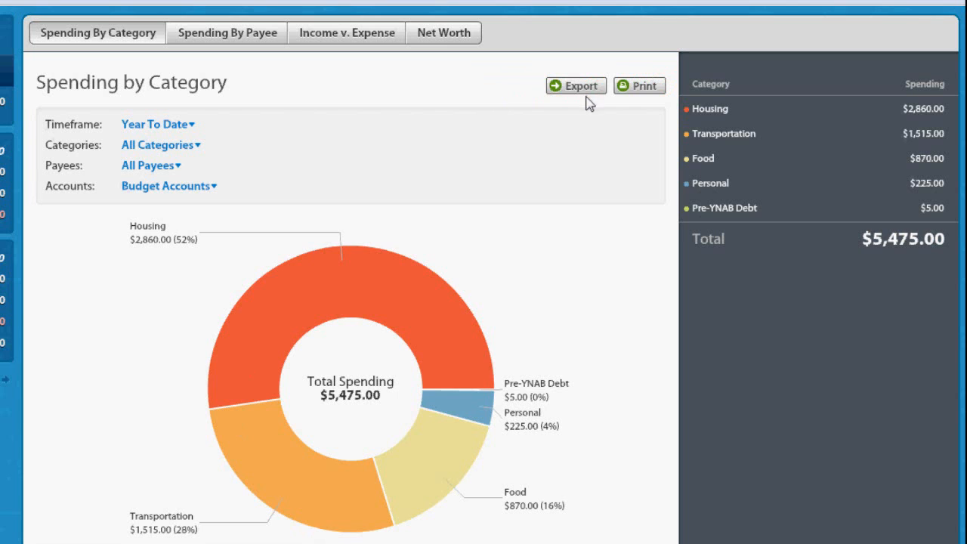
Drill into the Transportation spending by subcategory, and switch to the Spending By Payee report
{"action": "left_click", "coordinate": [305, 473]}
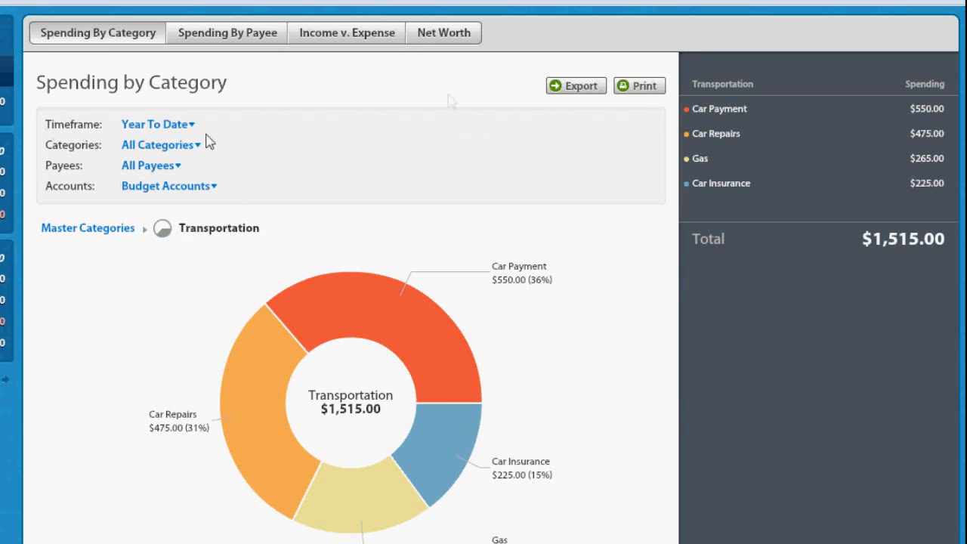
{"action": "left_click", "coordinate": [206, 33]}
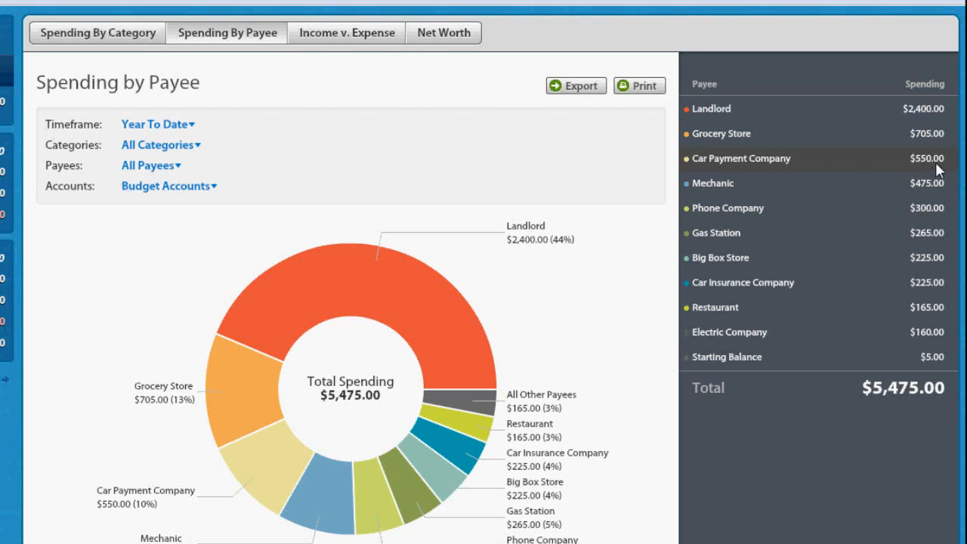
View the Income v. Expense report with All Income Sources expanded, and expand and collapse Pre-YNAB Debt
{"action": "left_click", "coordinate": [363, 47]}
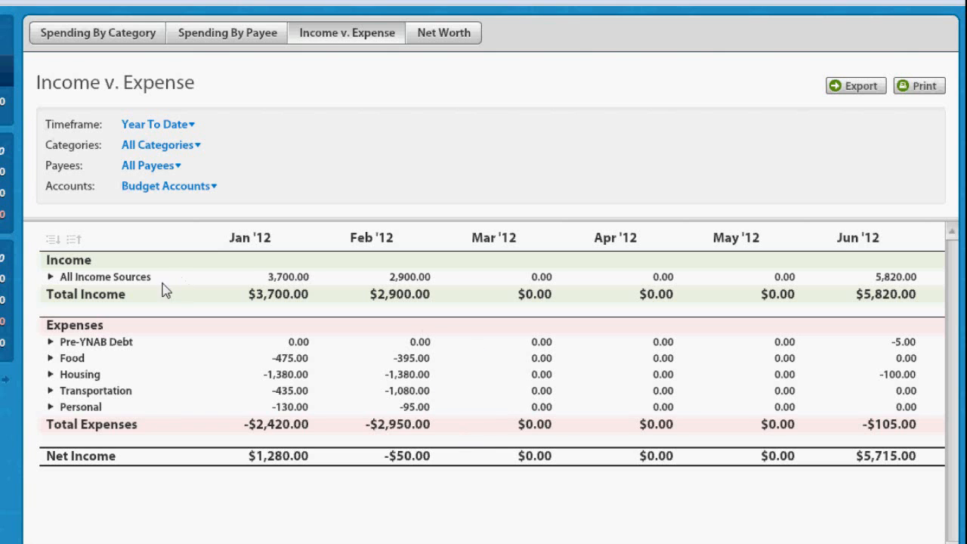
{"action": "left_click", "coordinate": [50, 277]}
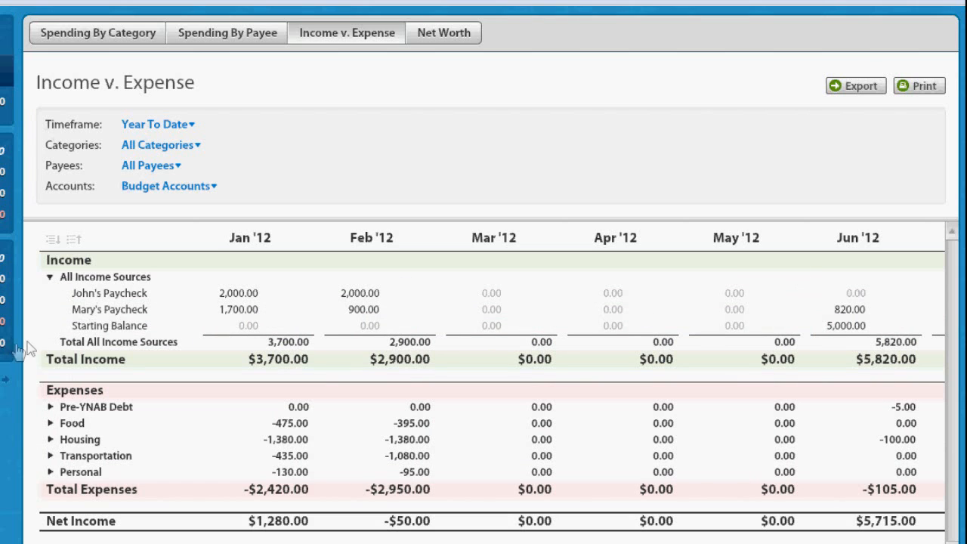
{"action": "left_click", "coordinate": [51, 408]}
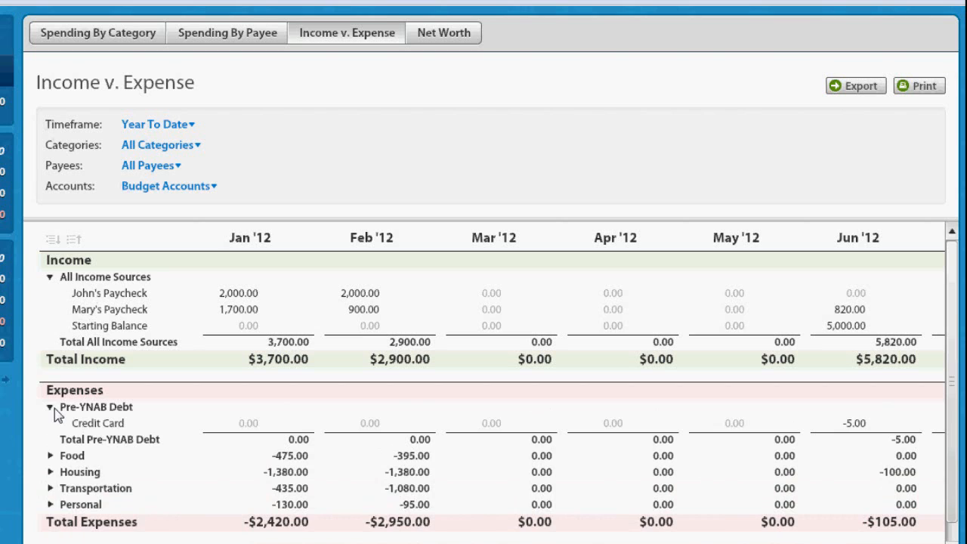
{"action": "left_click", "coordinate": [50, 409]}
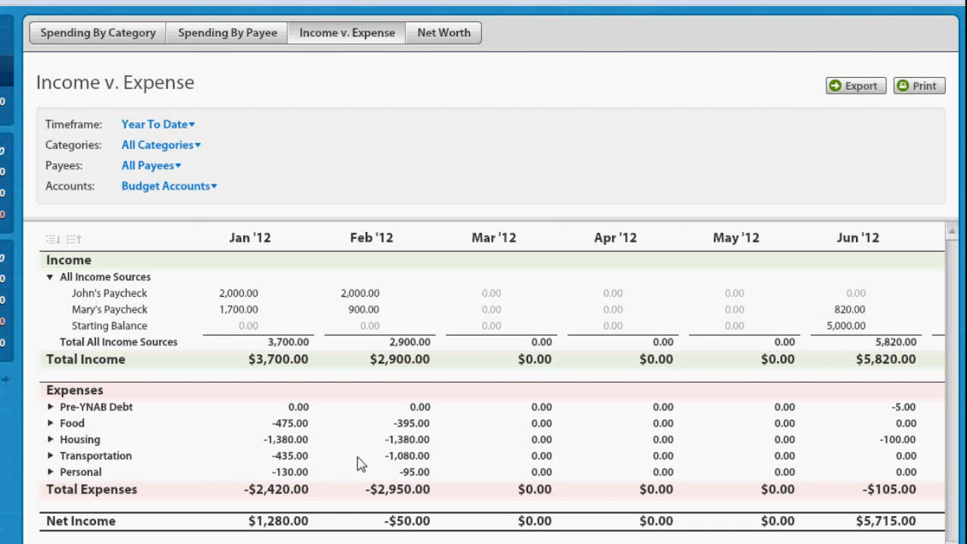
Show the Net Worth report and narrow the accounts sidebar to hide the account balances
{"action": "left_click", "coordinate": [467, 33]}
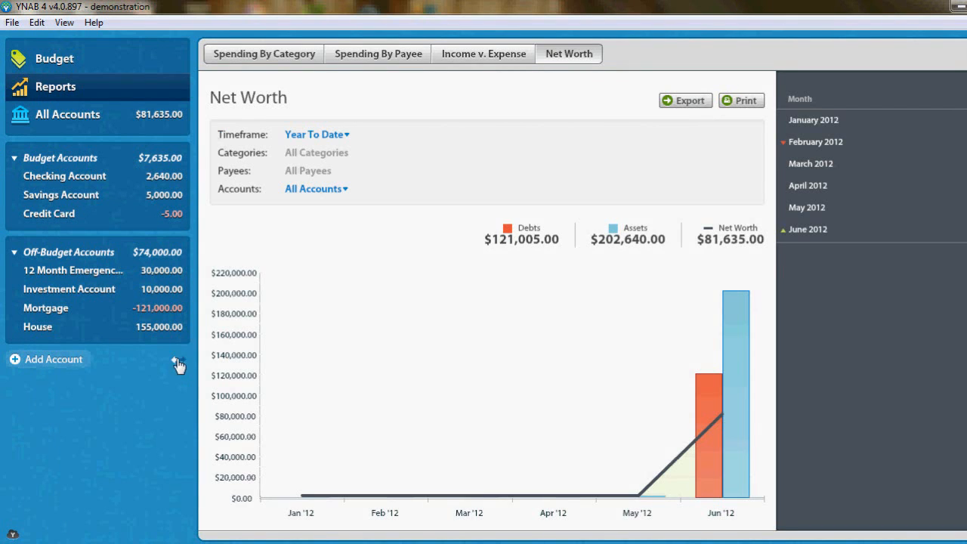
{"action": "left_click_drag", "start_coordinate": [178, 365], "coordinate": [118, 362]}
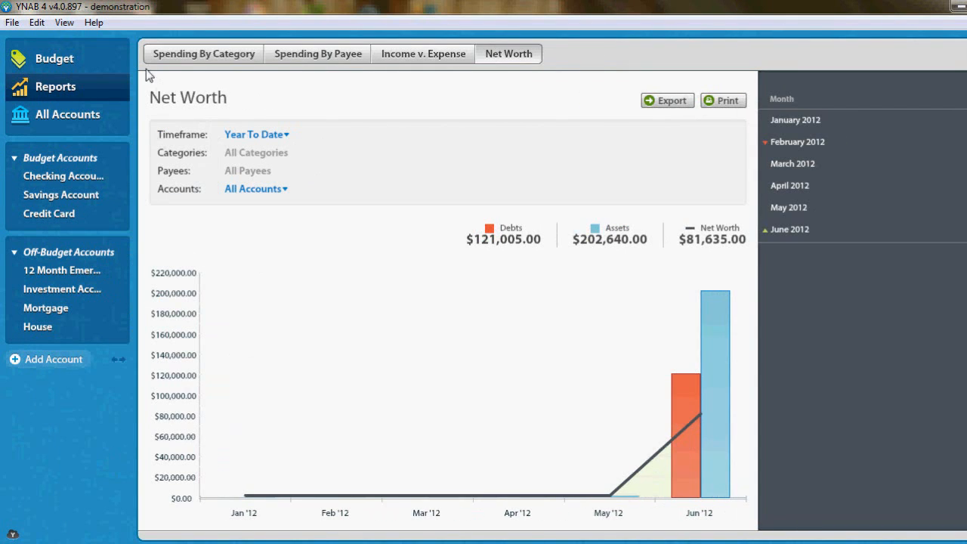
Return to the monthly budget and open the budget's properties
{"action": "left_click", "coordinate": [93, 59]}
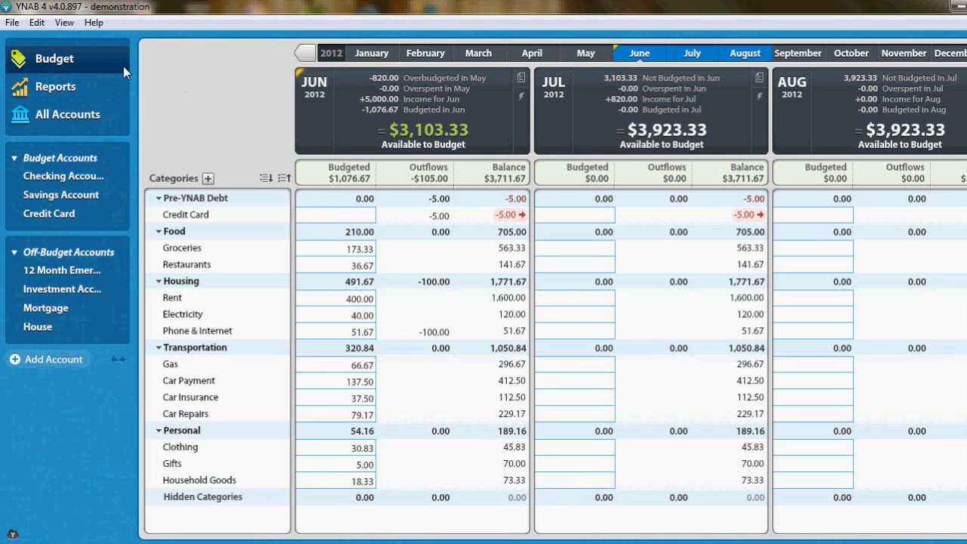
{"action": "left_click", "coordinate": [13, 24]}
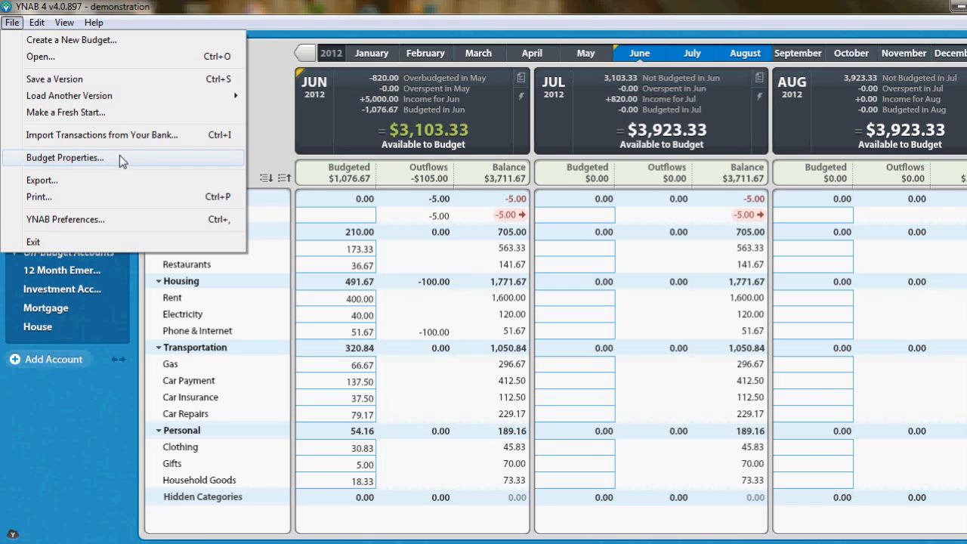
{"action": "left_click", "coordinate": [120, 157]}
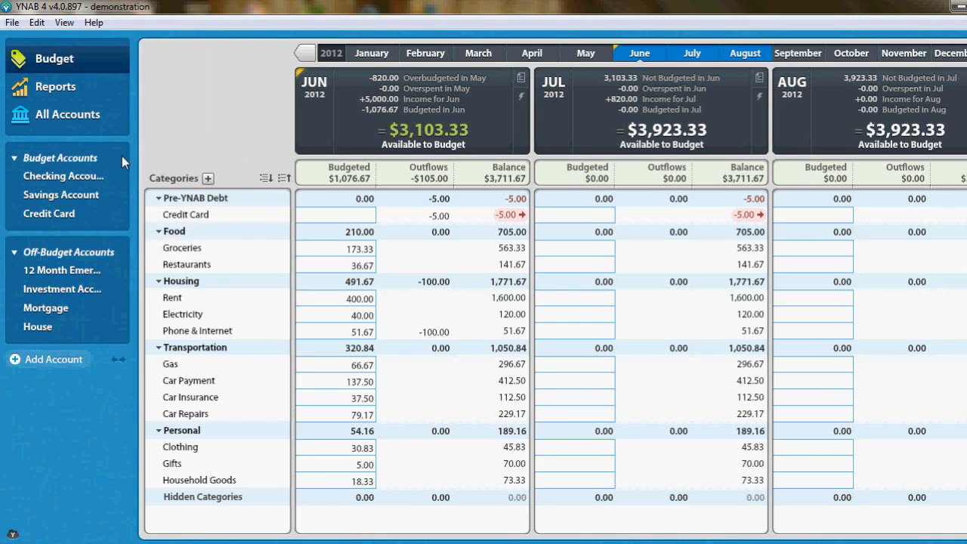